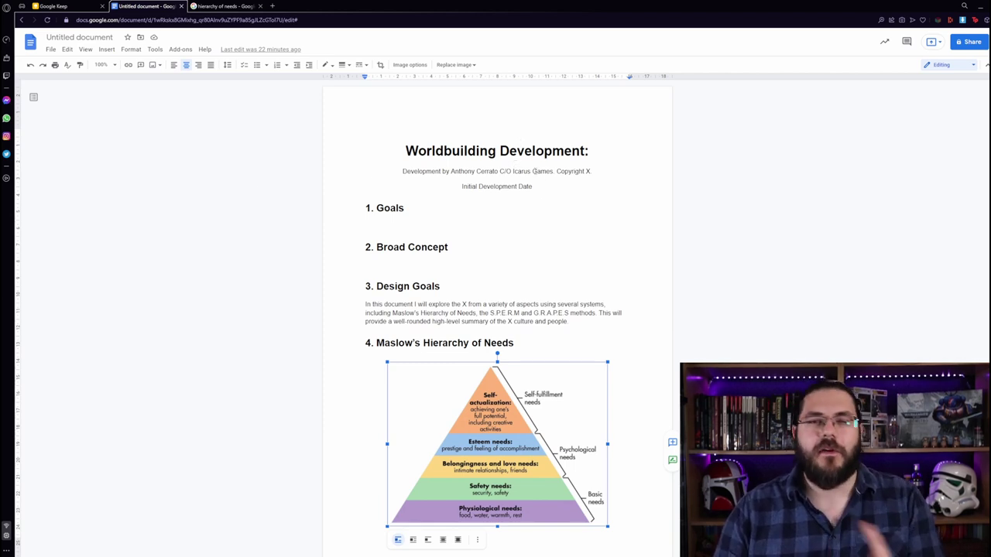
Step: Scroll the worldbuilding doc back to the Maslow pyramid image and its '4. Maslow's Hierarchy of Needs' heading
scroll(528, 164, "down", 7)
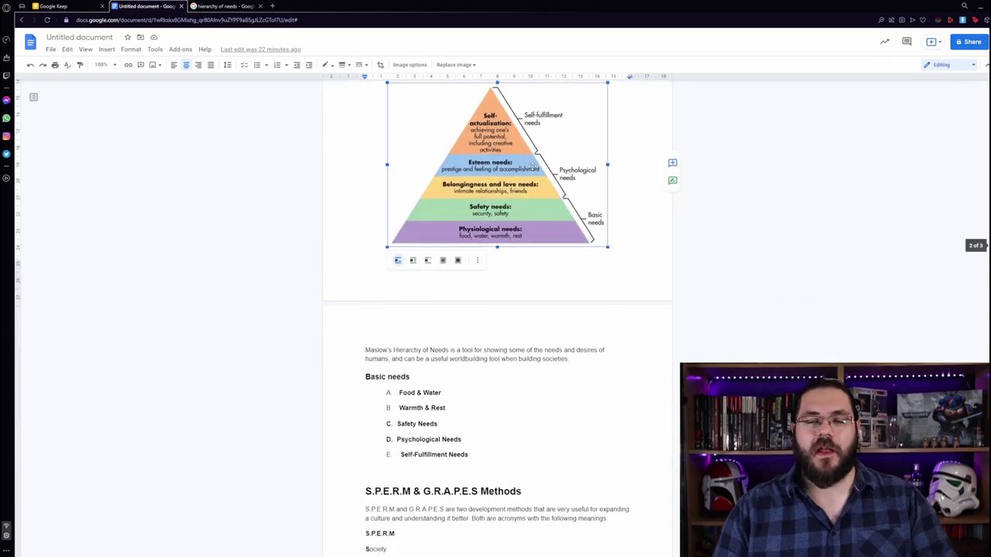
scroll(531, 175, "up", 4)
scroll(531, 176, "up", 4)
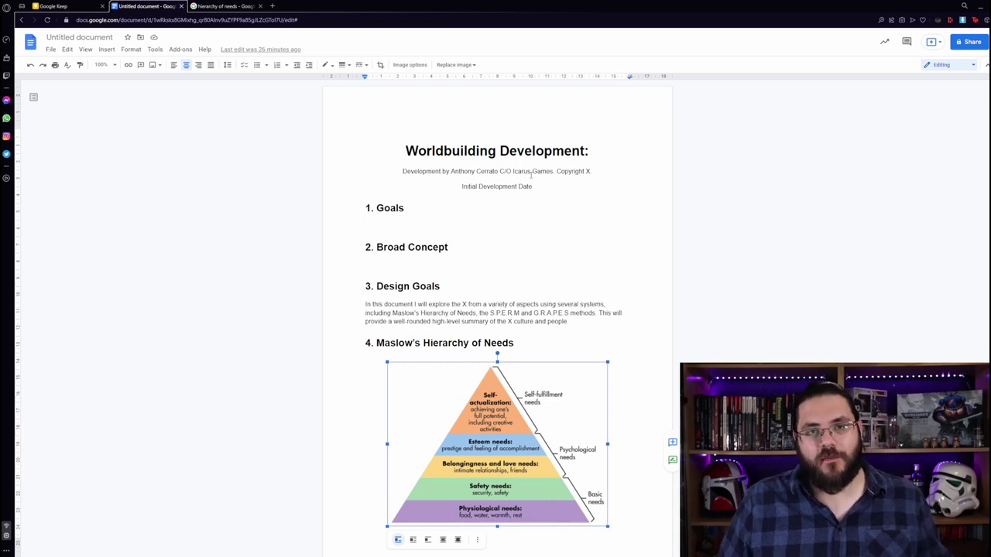
scroll(531, 175, "down", 1)
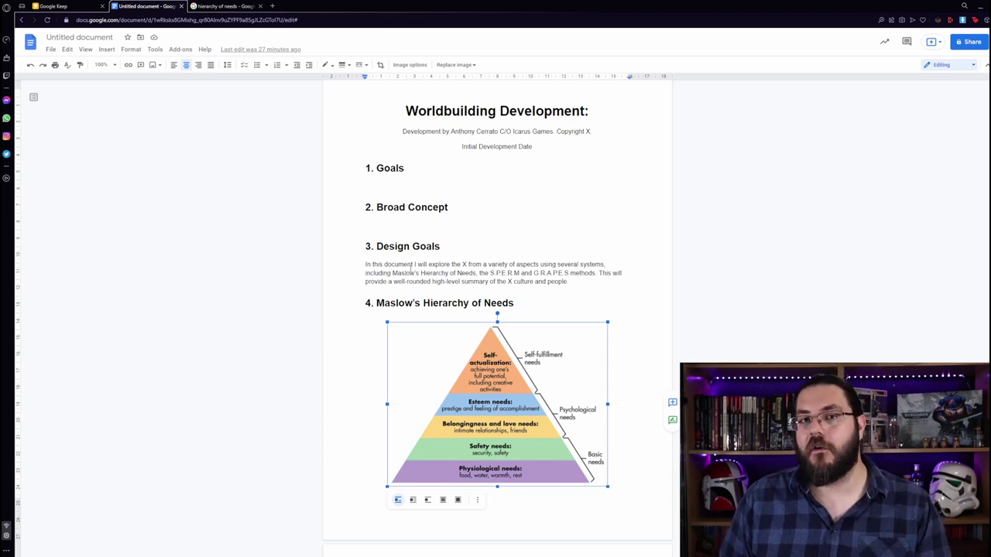
scroll(412, 265, "down", 3)
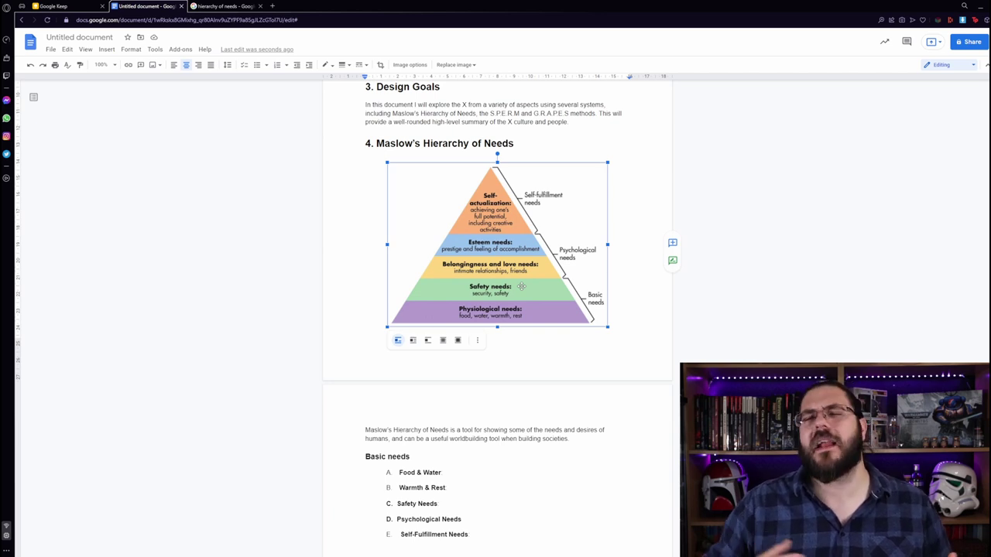
scroll(521, 287, "down", 3)
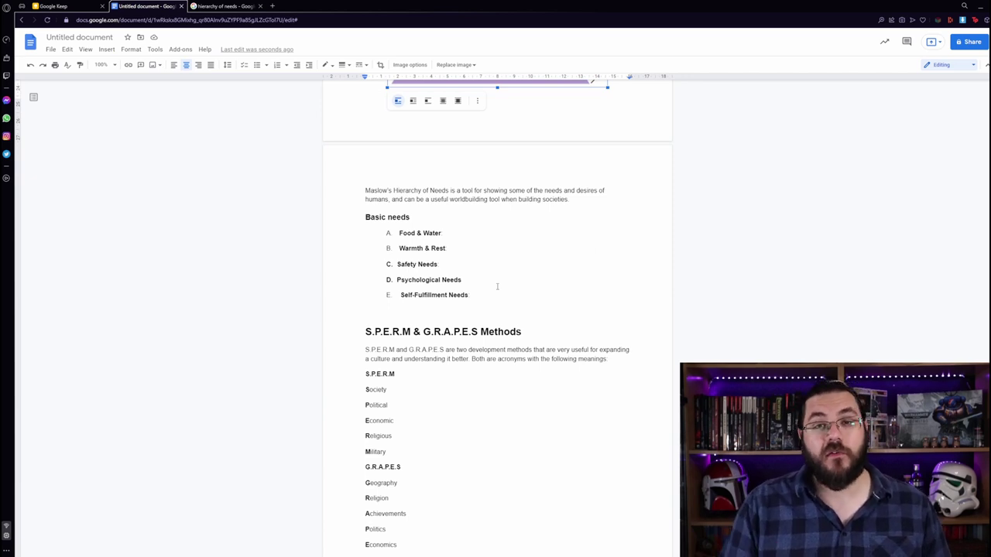
scroll(464, 205, "down", 1)
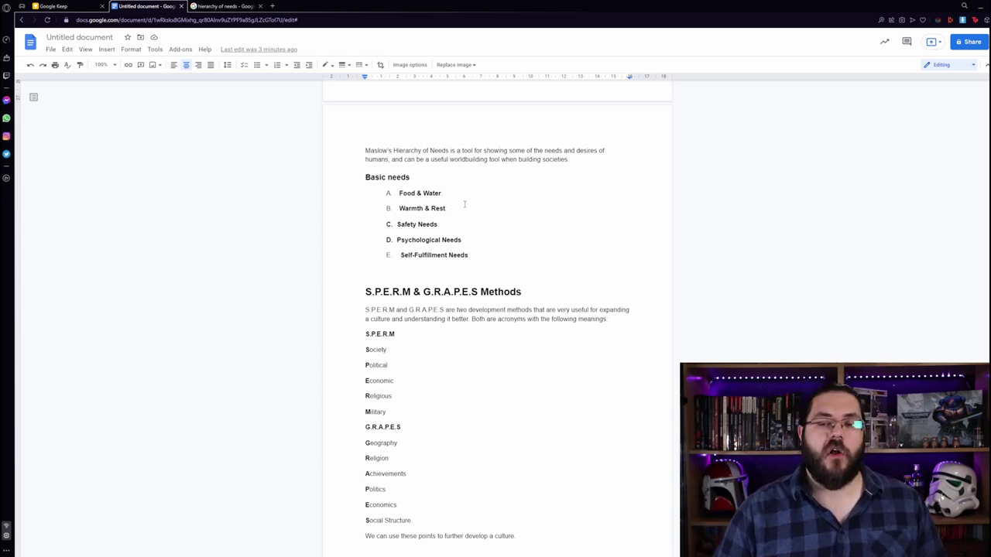
scroll(464, 205, "up", 3)
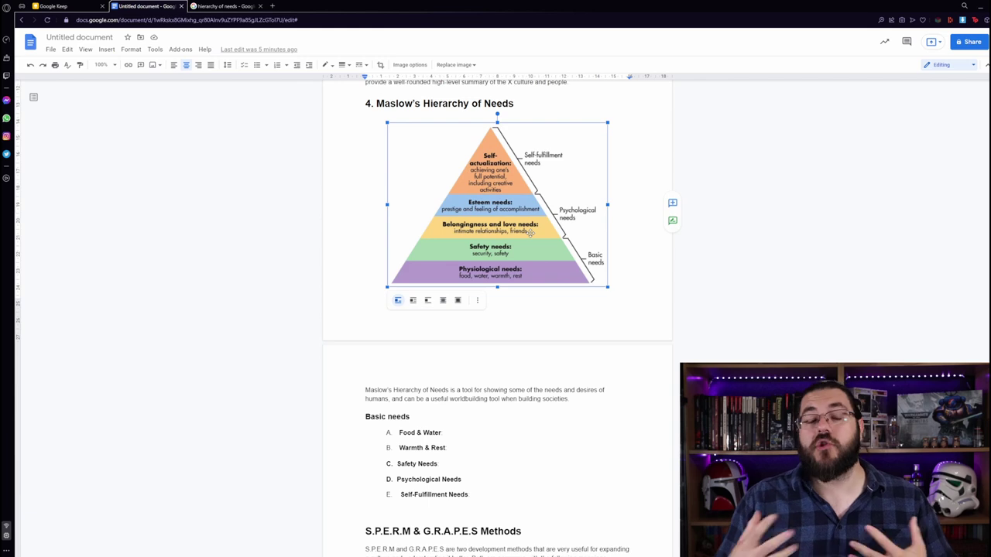
Step: Scroll past S.P.E.R.M & G.R.A.P.E.S to the page of Geography through Military headings
scroll(531, 233, "down", 3)
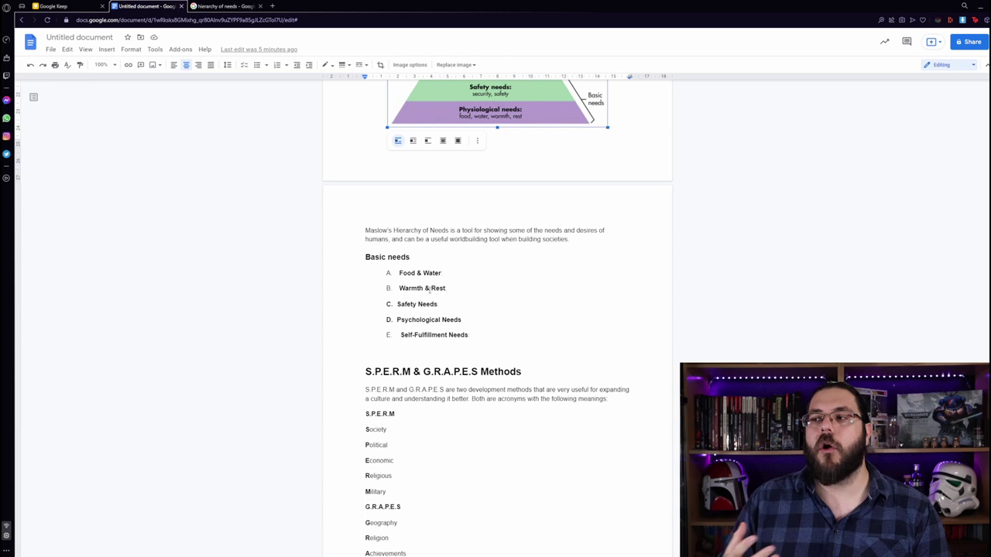
scroll(441, 256, "down", 3)
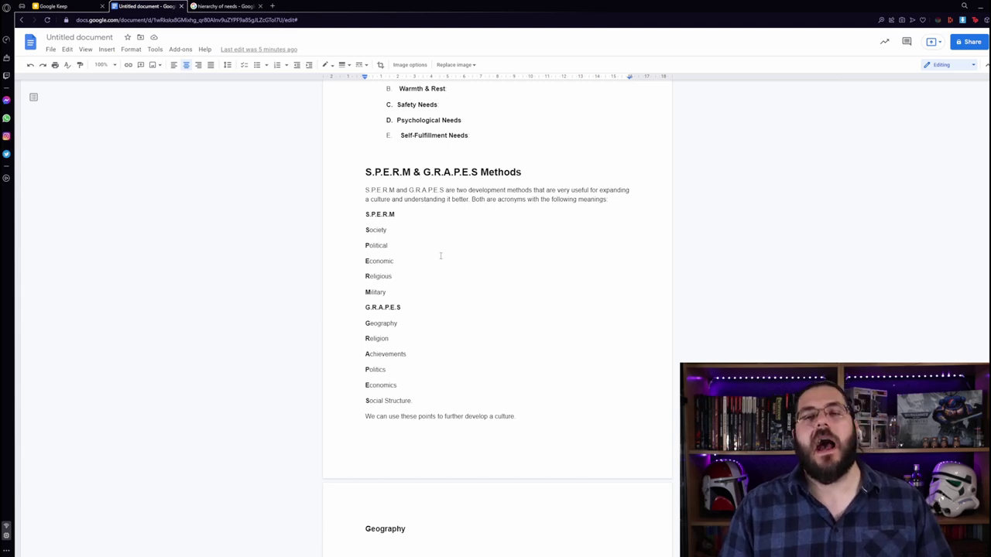
scroll(430, 232, "down", 1)
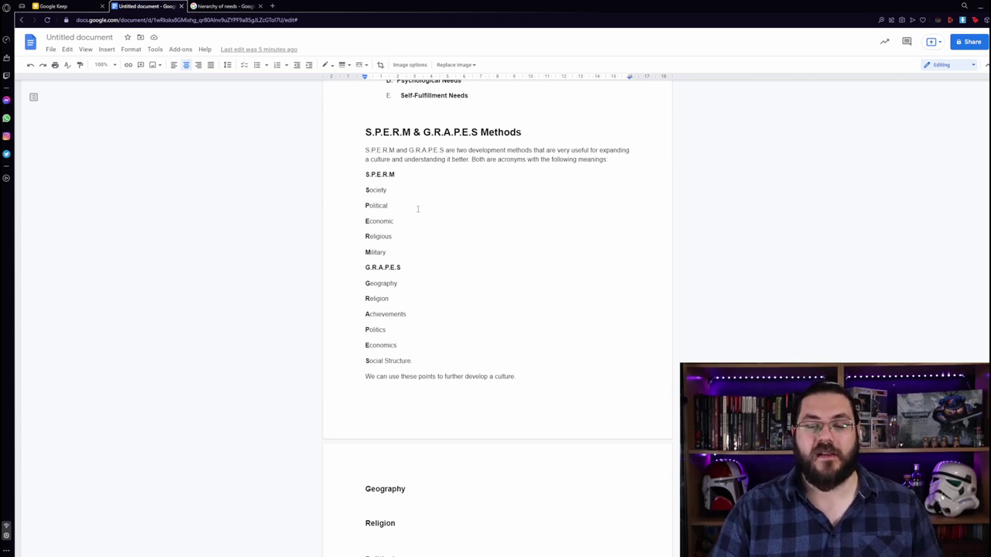
scroll(417, 198, "down", 3)
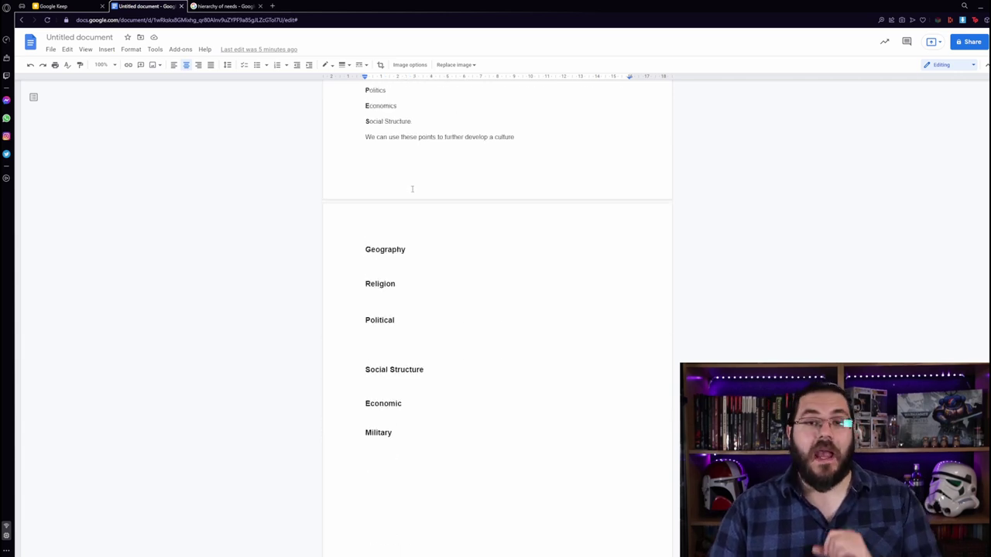
Step: End 'We can use these points to further develop a culture' with a period
type(".")
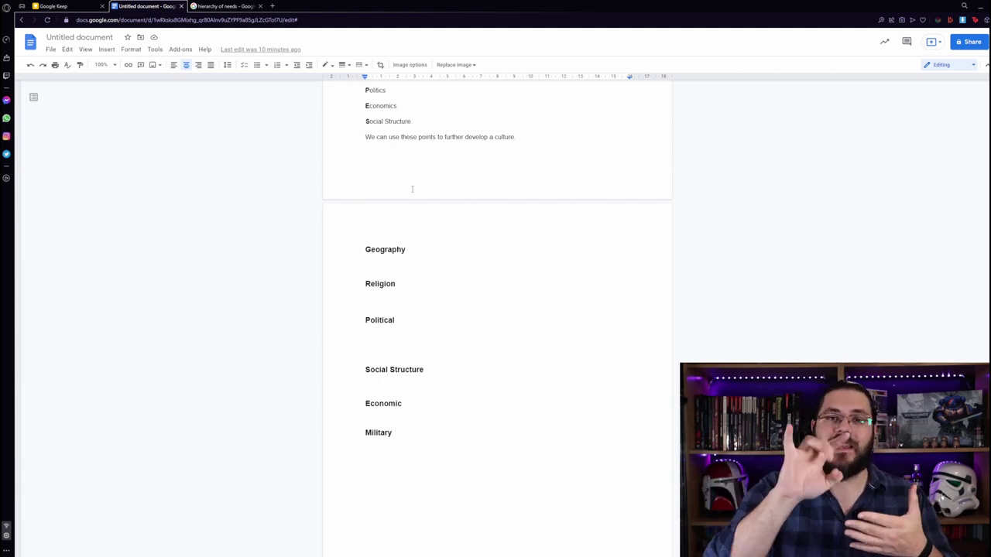
scroll(411, 189, "down", 1)
Step: Scroll up past S.P.E.R.M & G.R.A.P.E.S toward the Maslow pyramid image
scroll(422, 245, "up", 5)
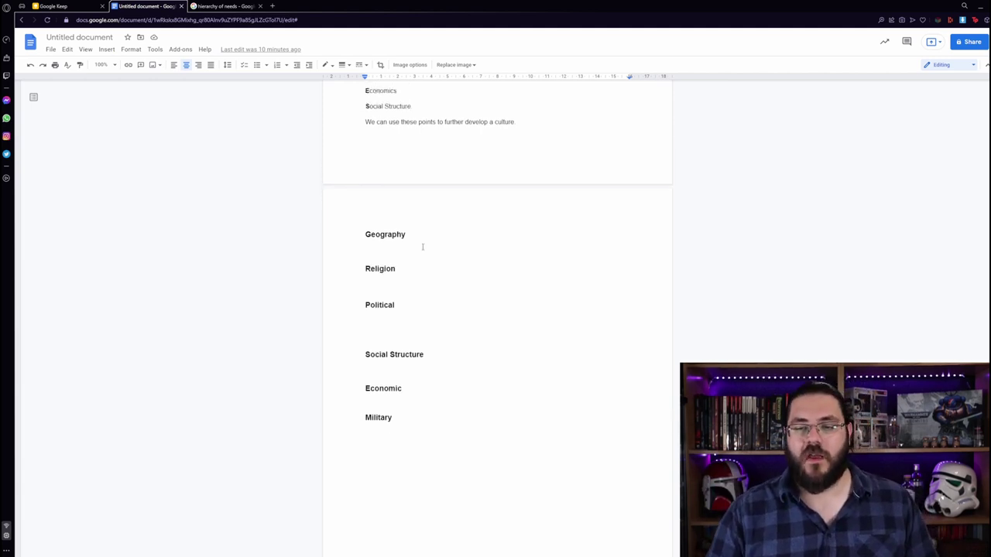
scroll(453, 350, "up", 3)
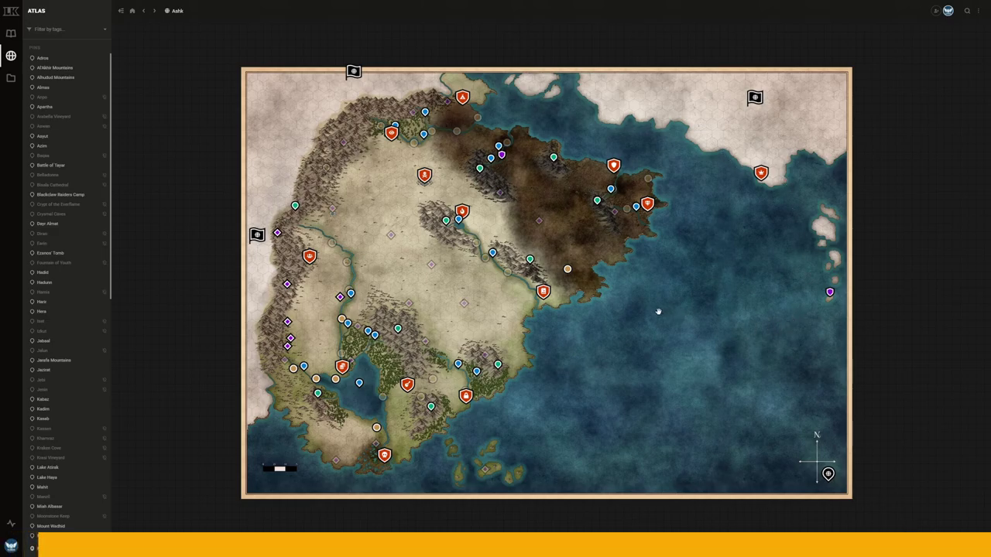
left_click(541, 291)
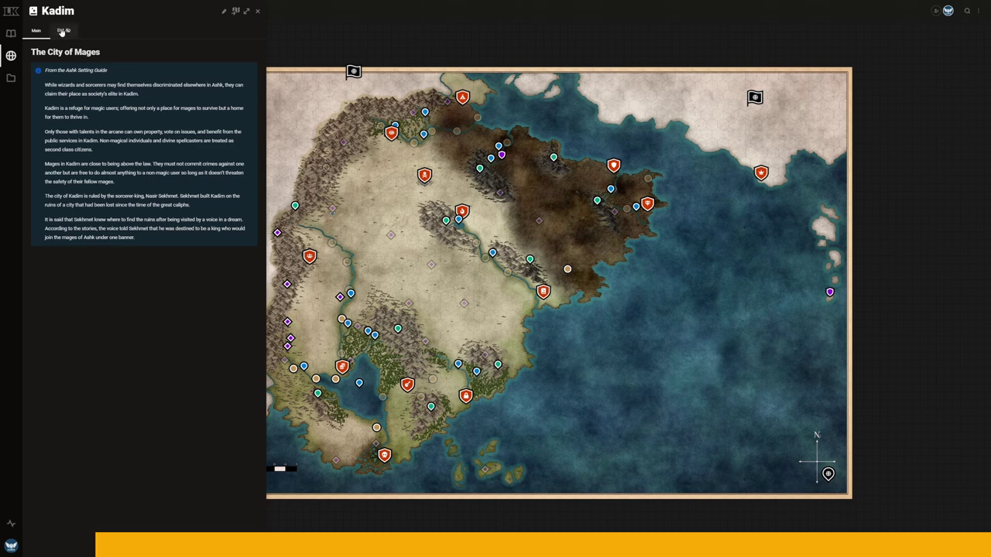
left_click(62, 31)
scroll(143, 310, "down", 5)
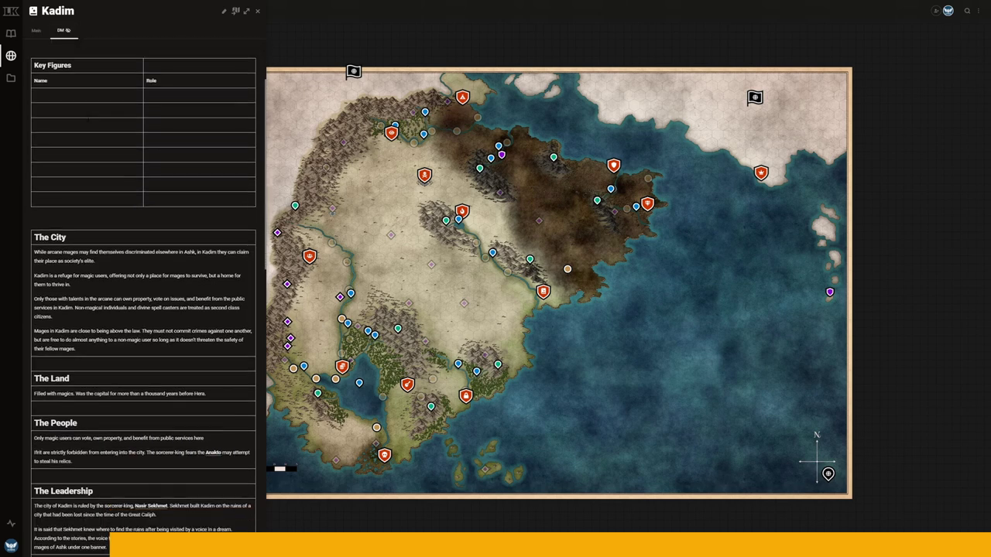
scroll(144, 301, "up", 5)
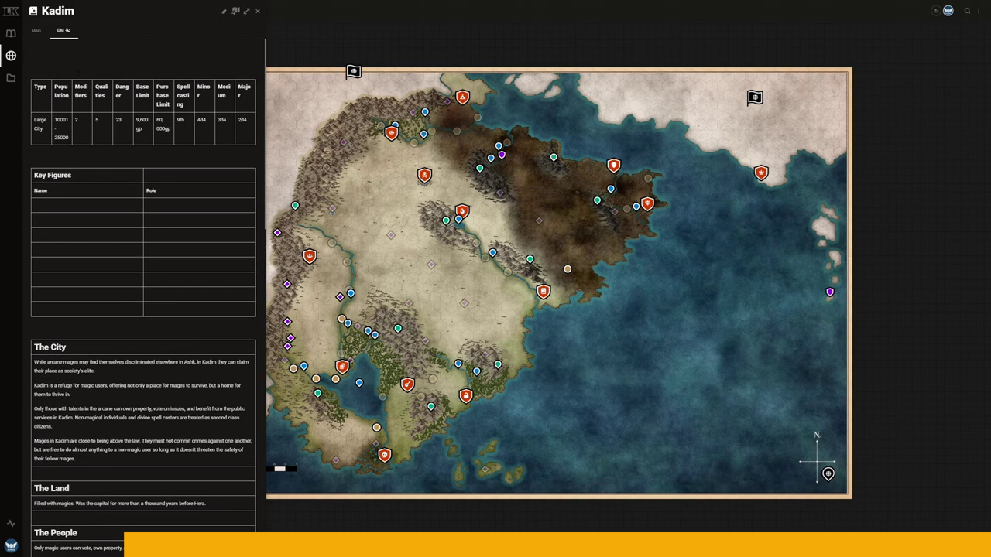
left_click(36, 31)
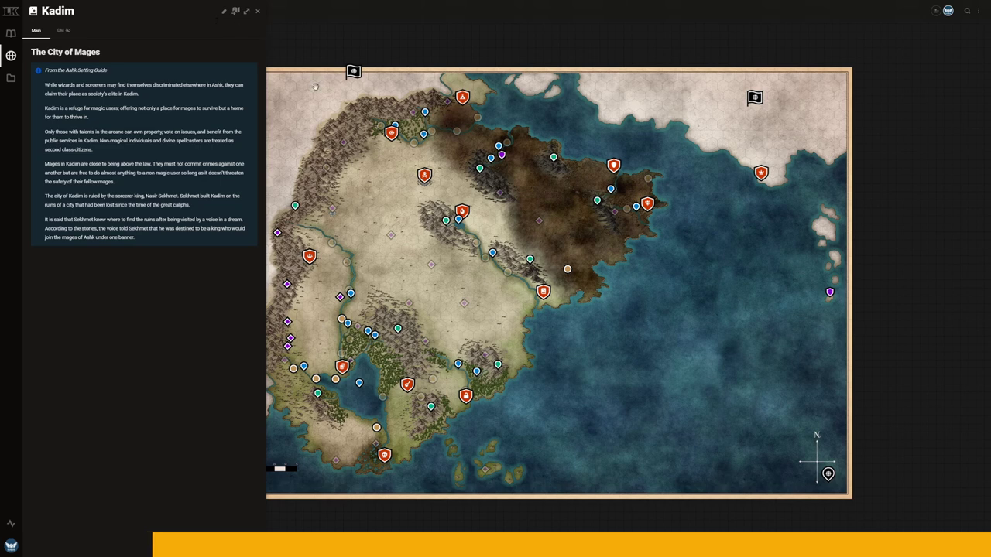
left_click(829, 292)
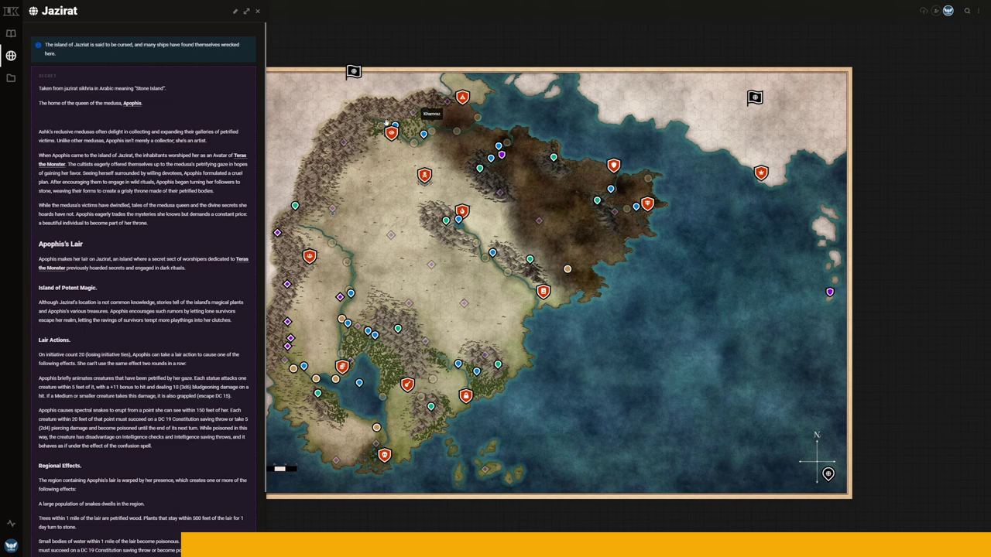
scroll(155, 232, "down", 2)
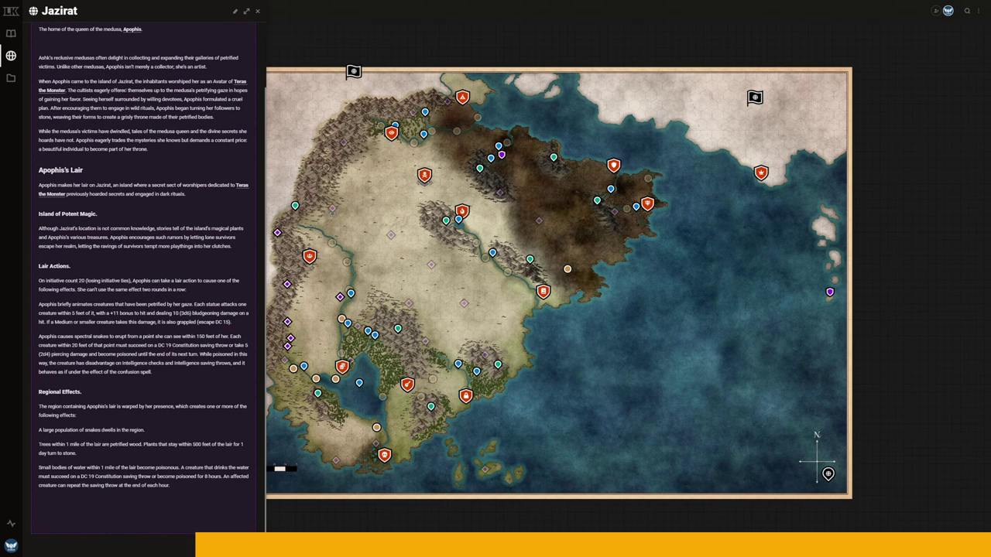
scroll(155, 233, "up", 2)
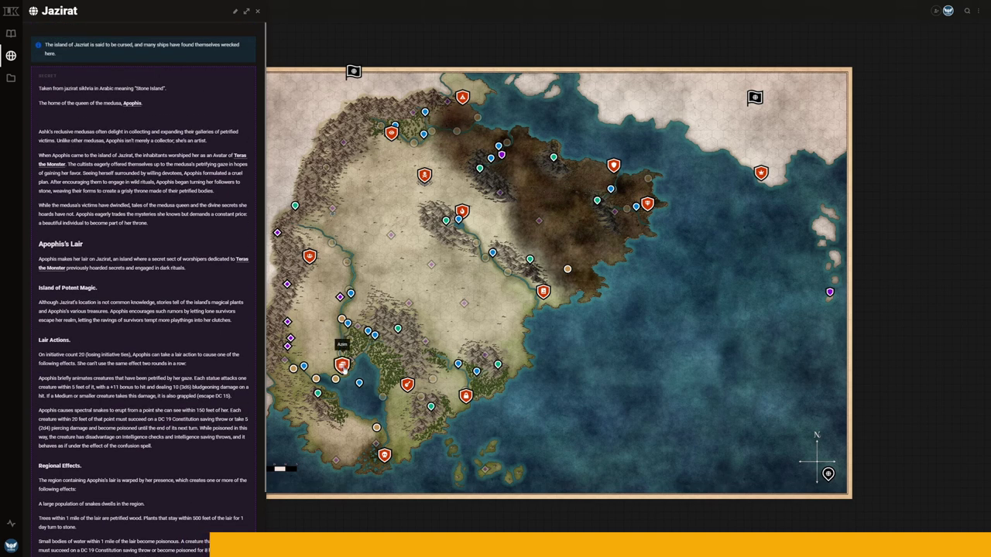
left_click(338, 337)
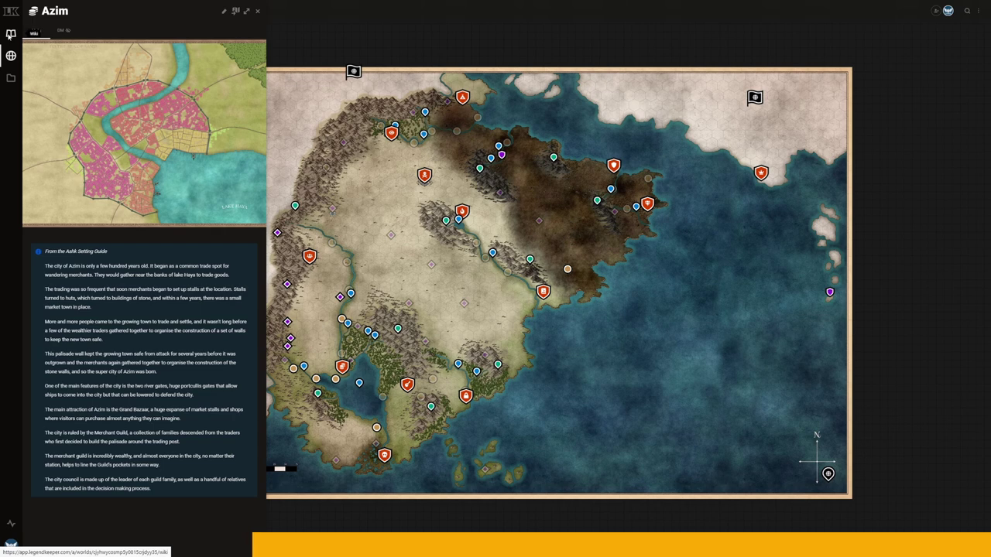
left_click(7, 34)
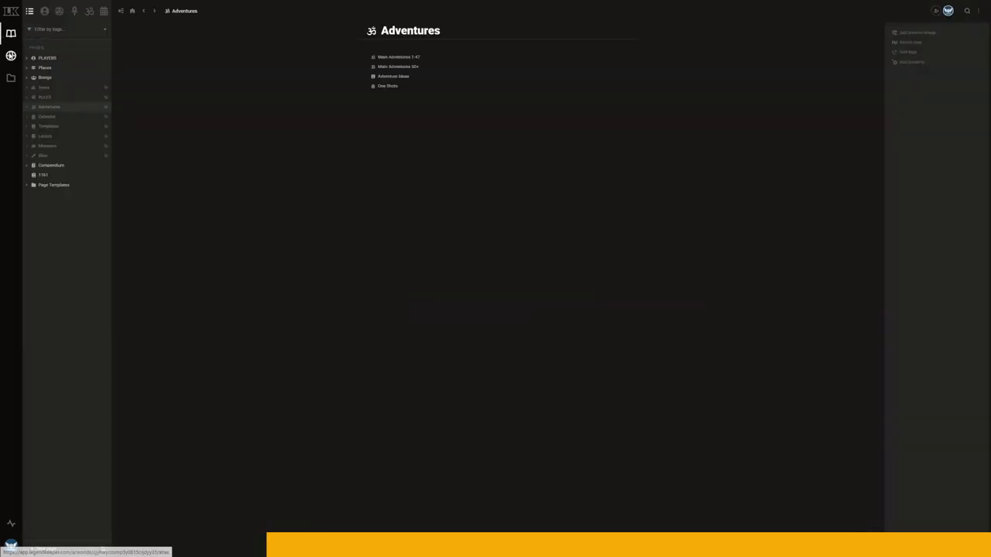
left_click(11, 56)
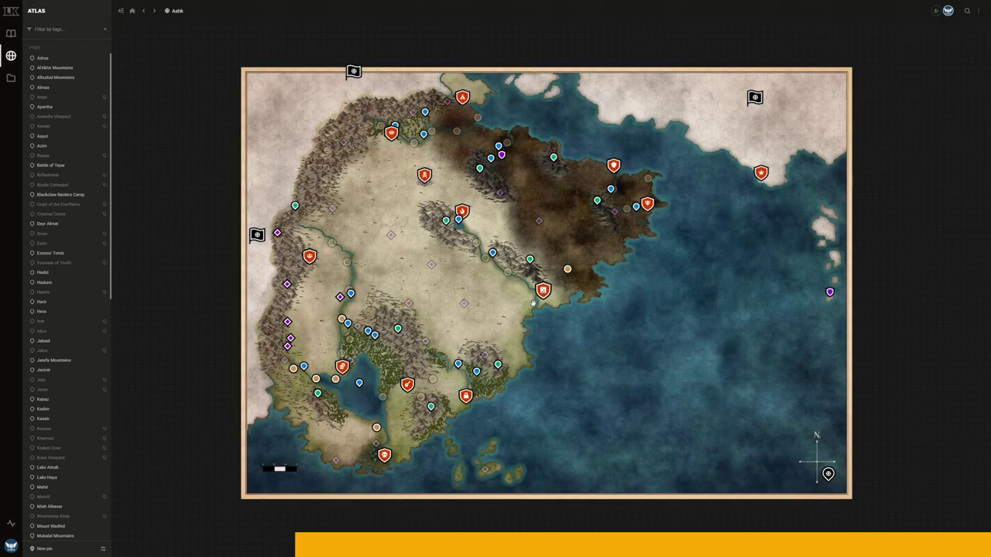
Step: Review the project's members in the Users & Roles settings, then close Settings to the Ashk map
scroll(526, 319, "up", 3)
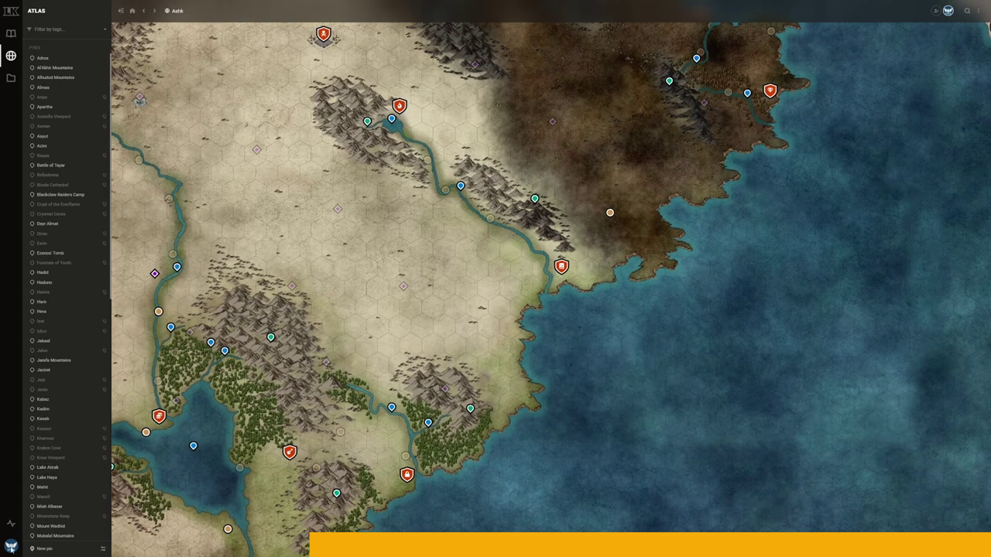
left_click(11, 546)
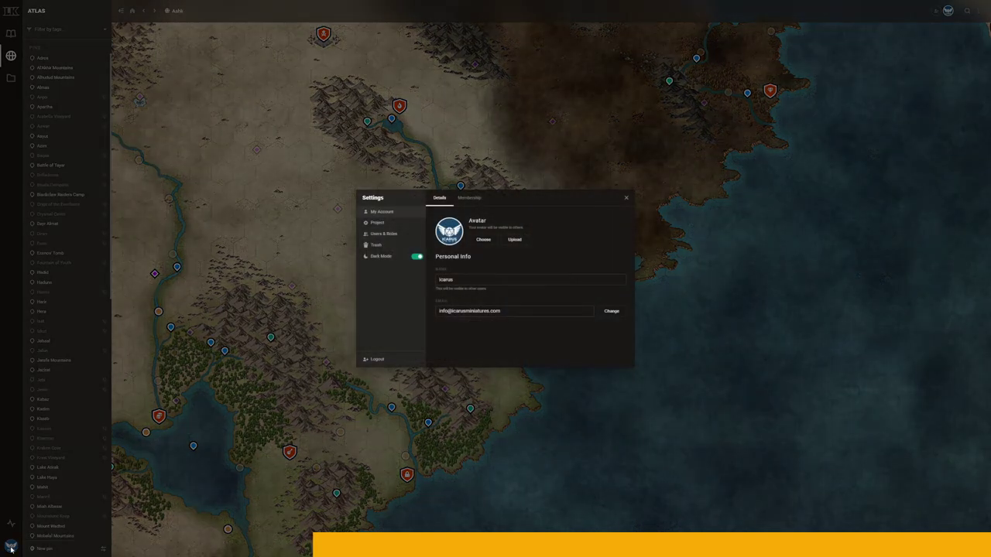
left_click(396, 233)
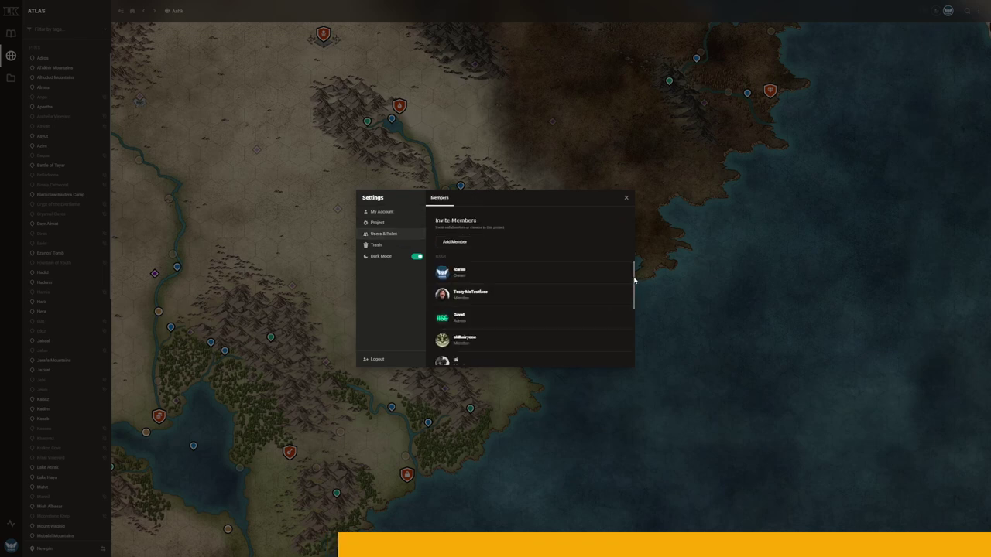
left_click_drag(634, 282, 637, 348)
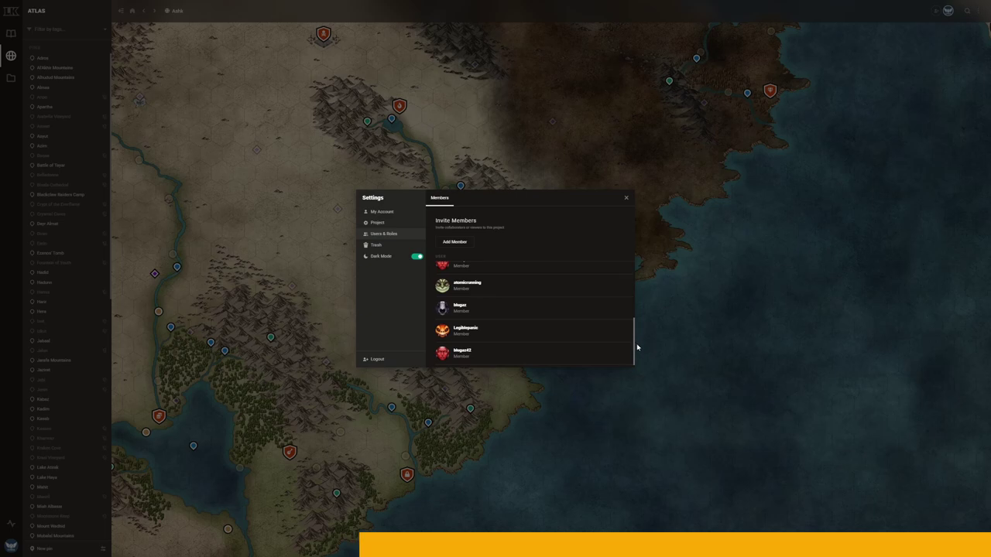
left_click(626, 198)
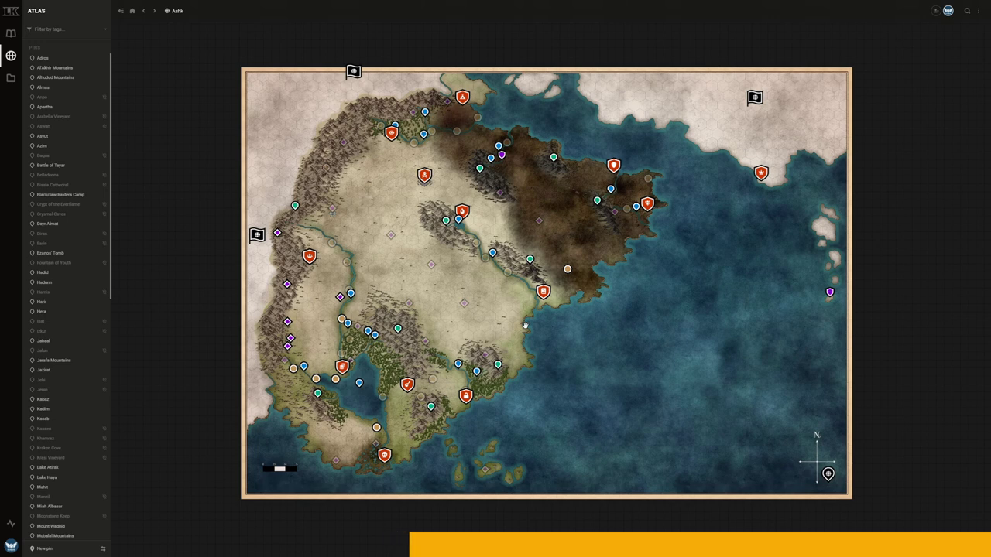
Step: Switch to the wiki pages tree, then expand and open the Beings page
scroll(524, 326, "up", 3)
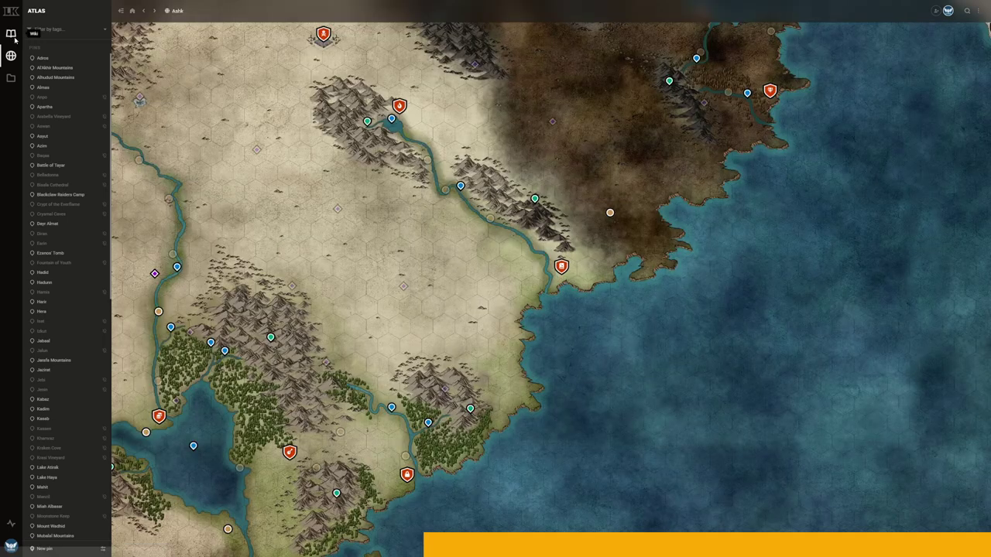
left_click(11, 34)
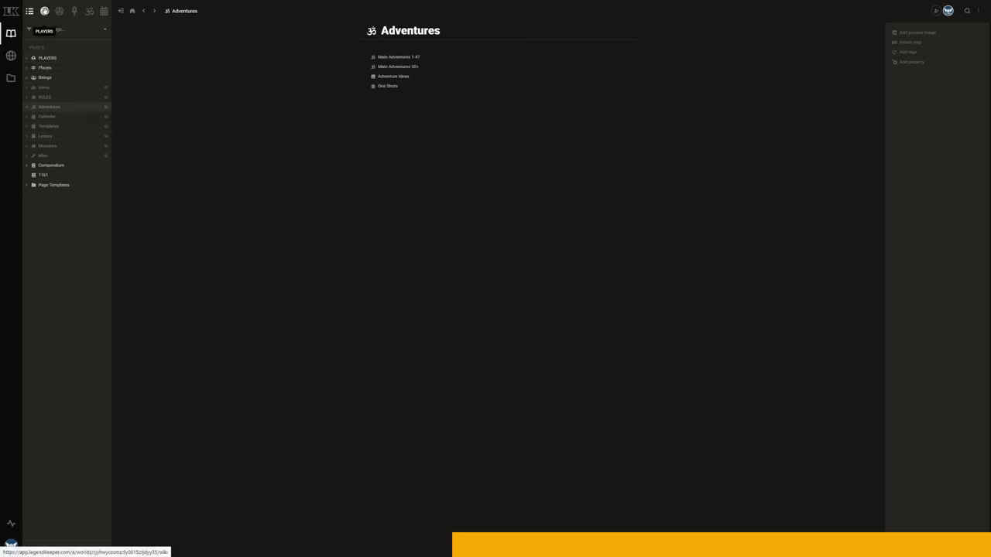
left_click(89, 11)
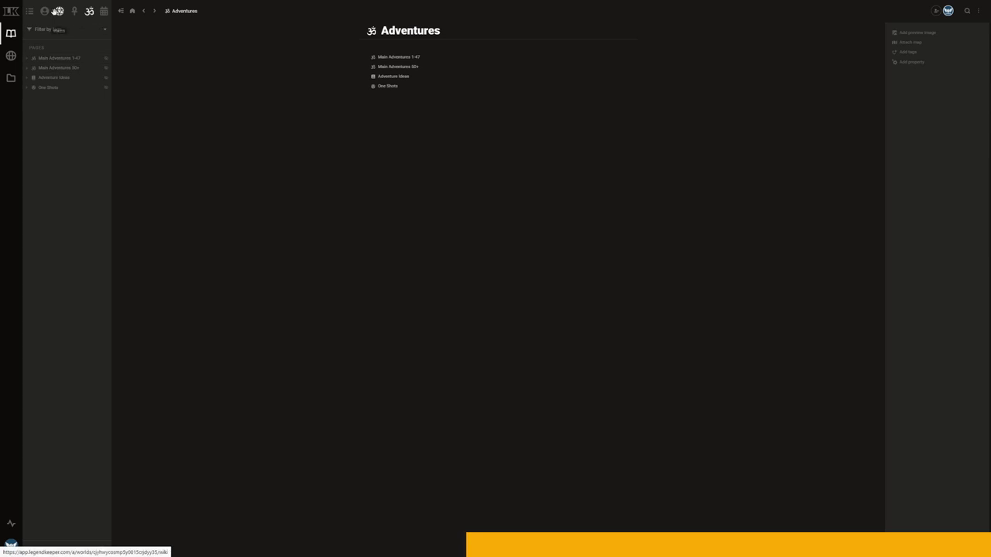
left_click(29, 11)
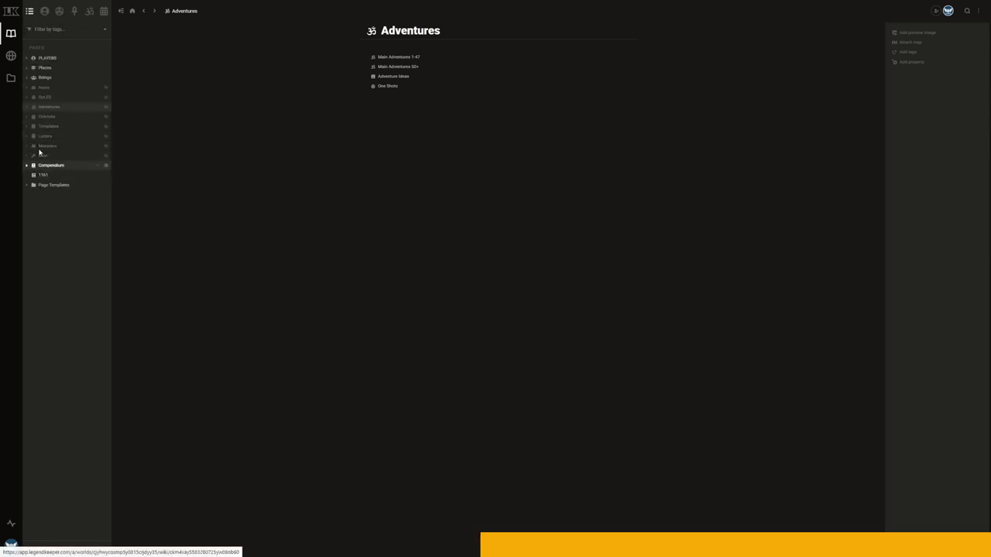
left_click(28, 78)
left_click(45, 77)
Step: Filter the pages by the Male and Kadim tags
left_click(49, 30)
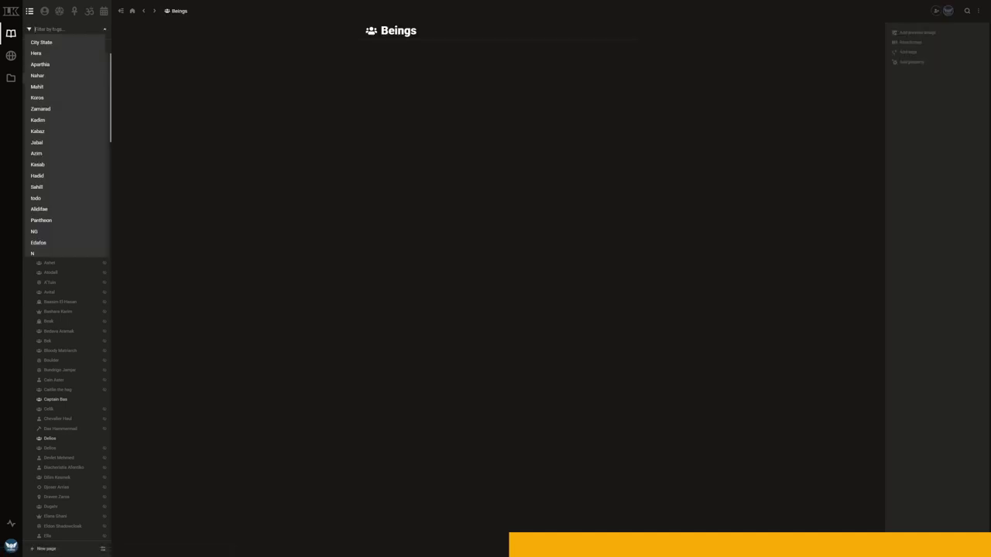
type("huma")
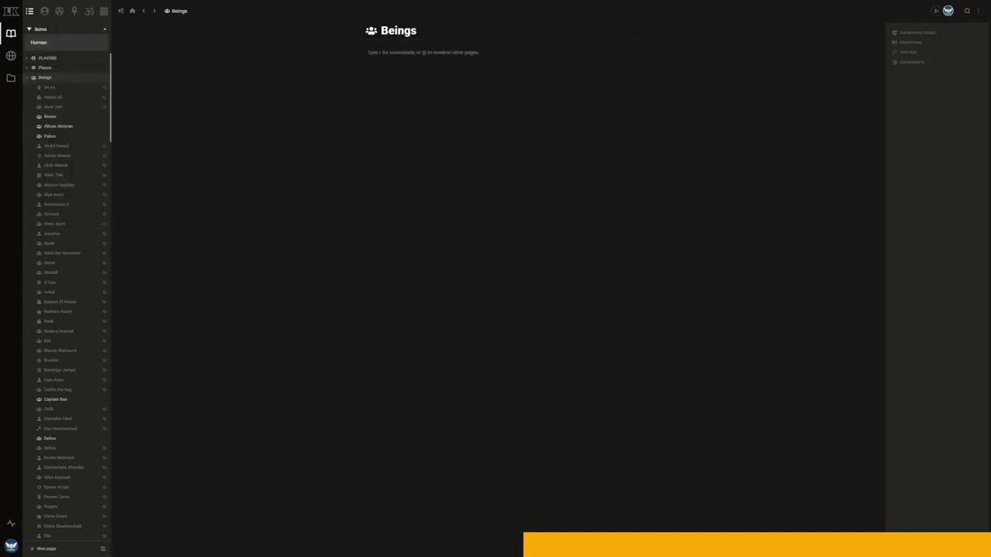
key("BackSpace")
key("BackSpace")
key("BackSpace")
type("male")
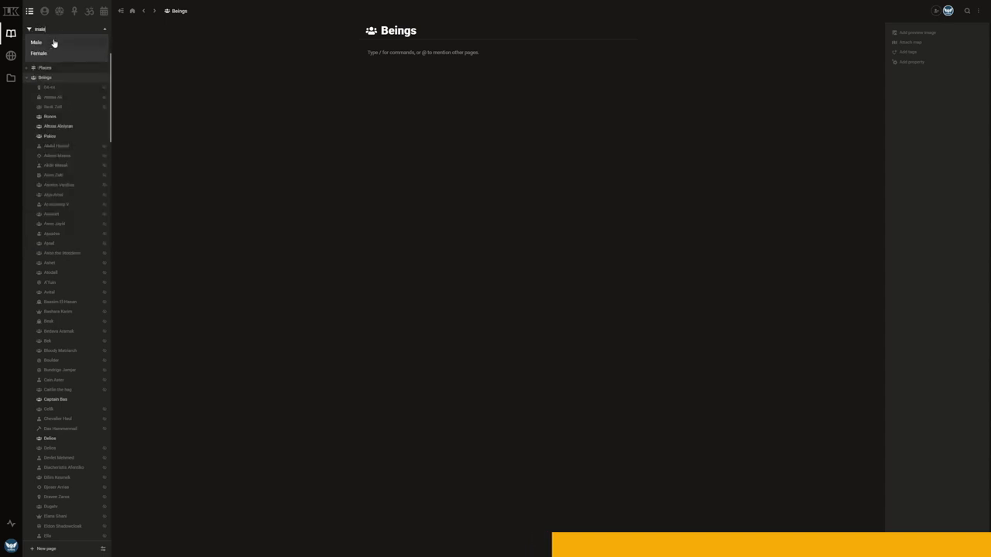
left_click(53, 43)
type("kadın")
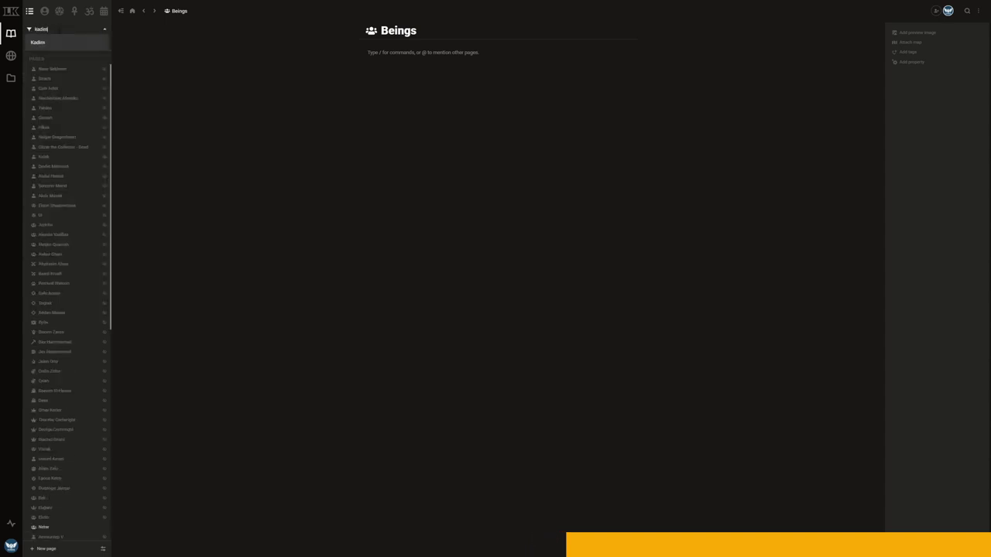
left_click(60, 46)
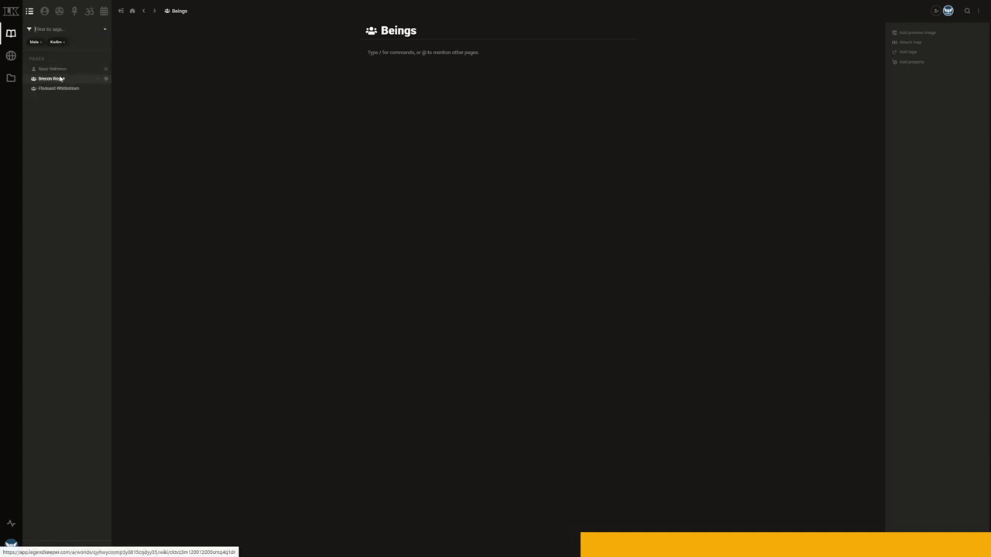
Step: Open Brecon Royce, clear both tag filters, and open the Kadim city map
left_click(59, 79)
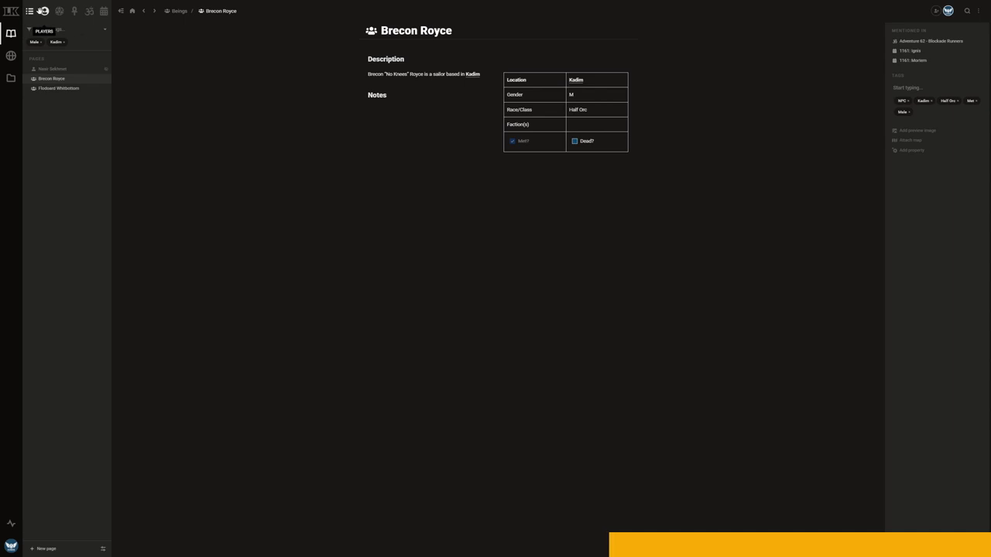
left_click(63, 41)
left_click(40, 43)
left_click(11, 56)
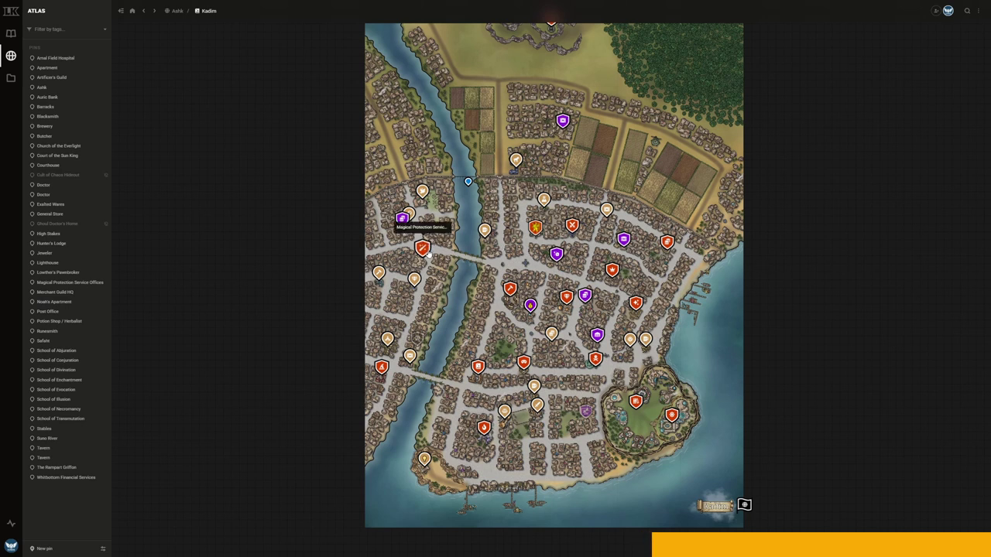
Step: View the Magical Protection Service Offices pin and Kadim's page, then jump back to Ashk Culture
left_click(402, 219)
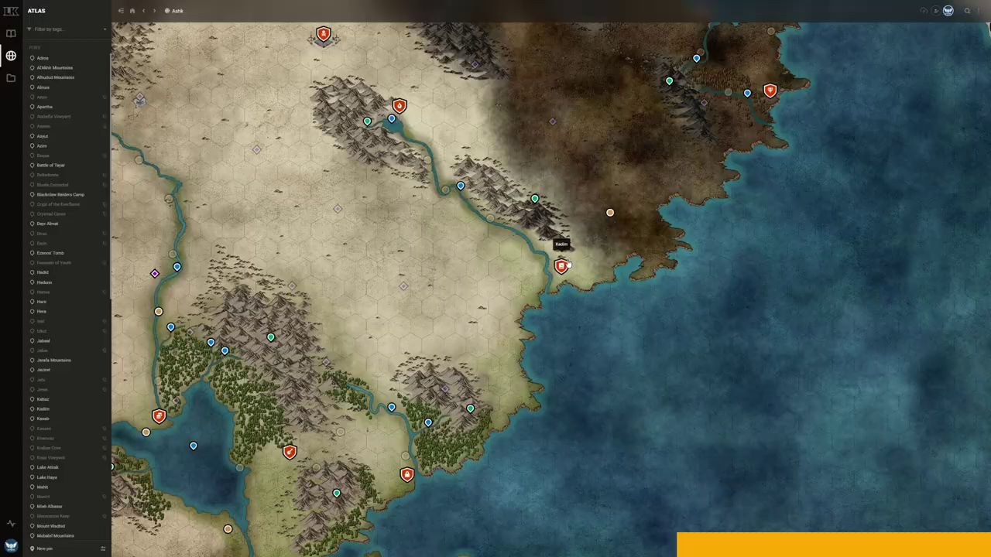
left_click(561, 264)
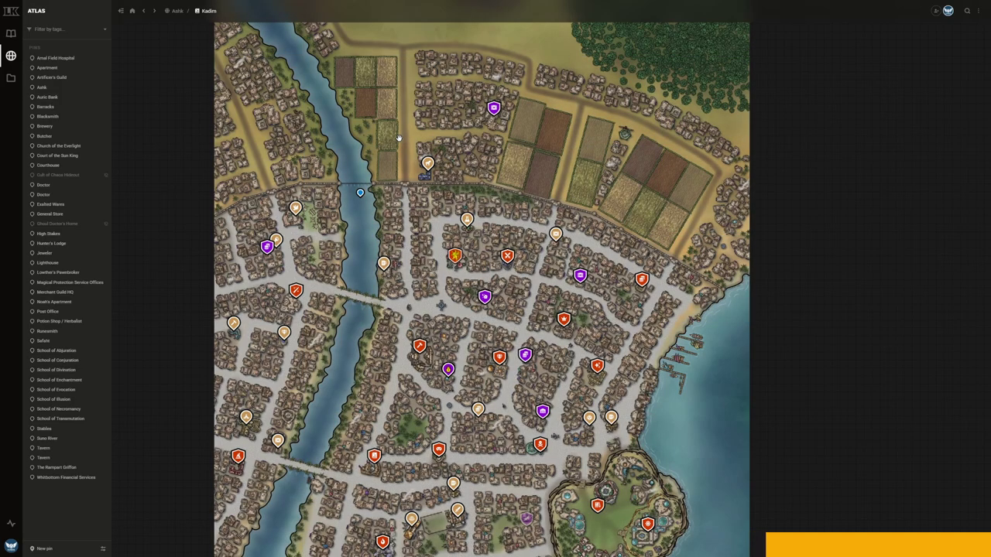
key("alt+Left")
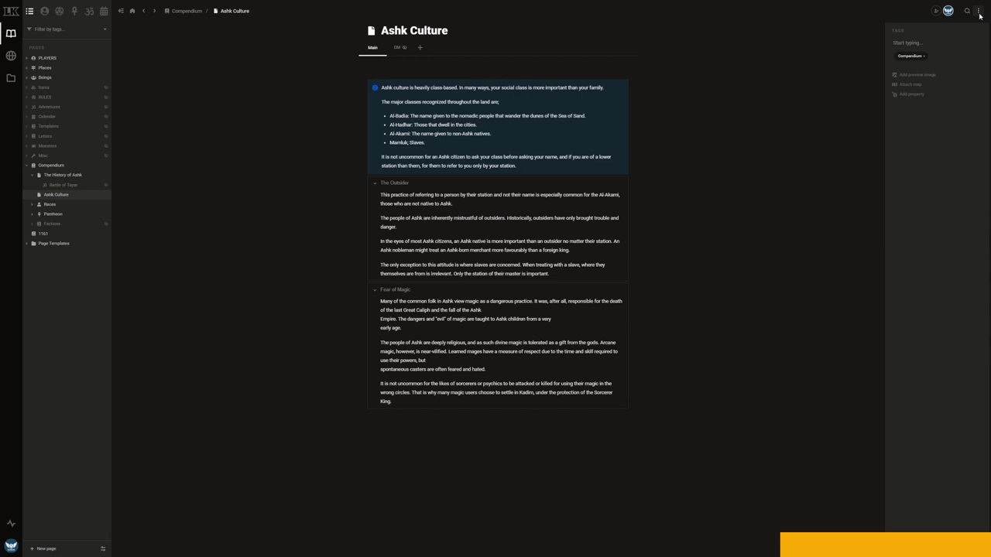
Step: Uncheck Ka in the page's Auto-link list so it is no longer auto-linked, then scroll the page
left_click(978, 13)
left_click(943, 61)
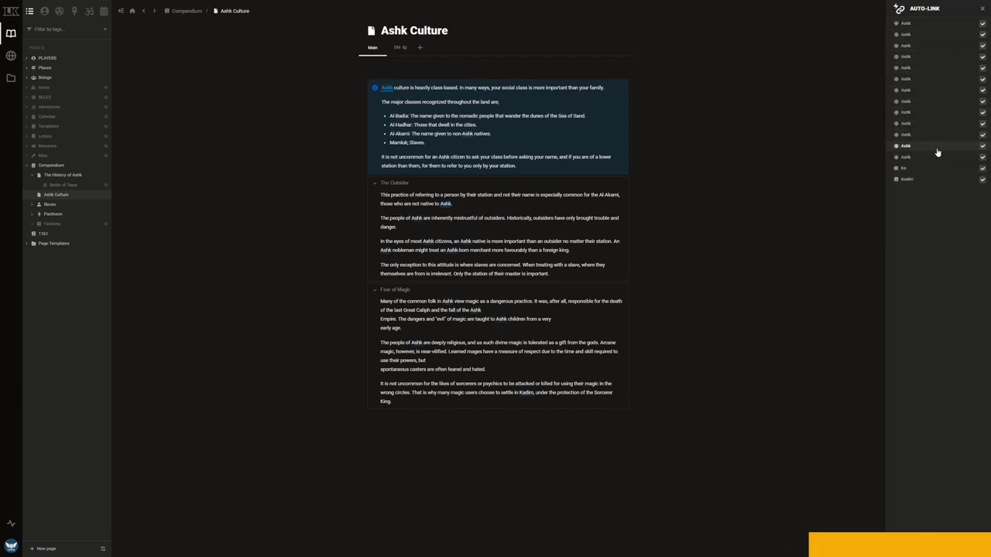
left_click(982, 169)
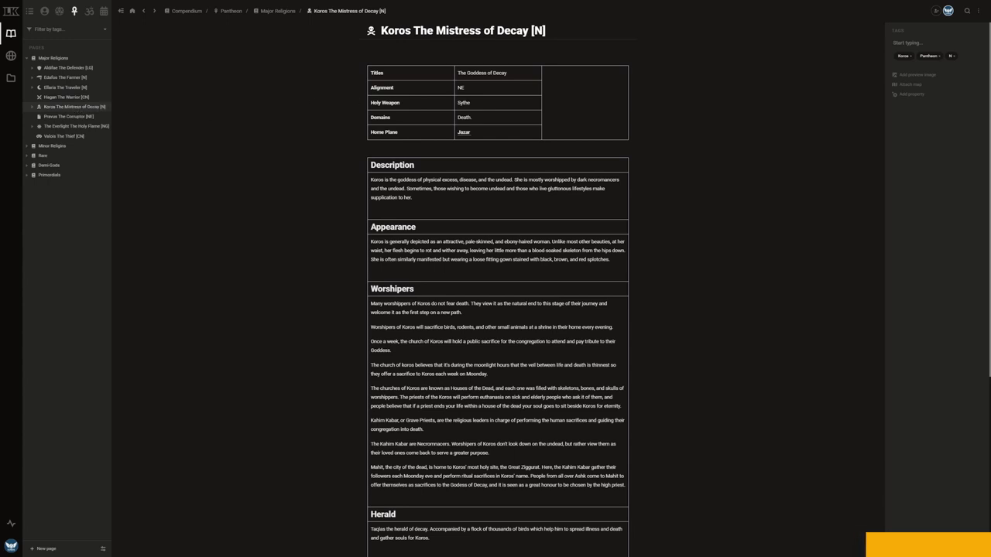
scroll(498, 310, "down", 5)
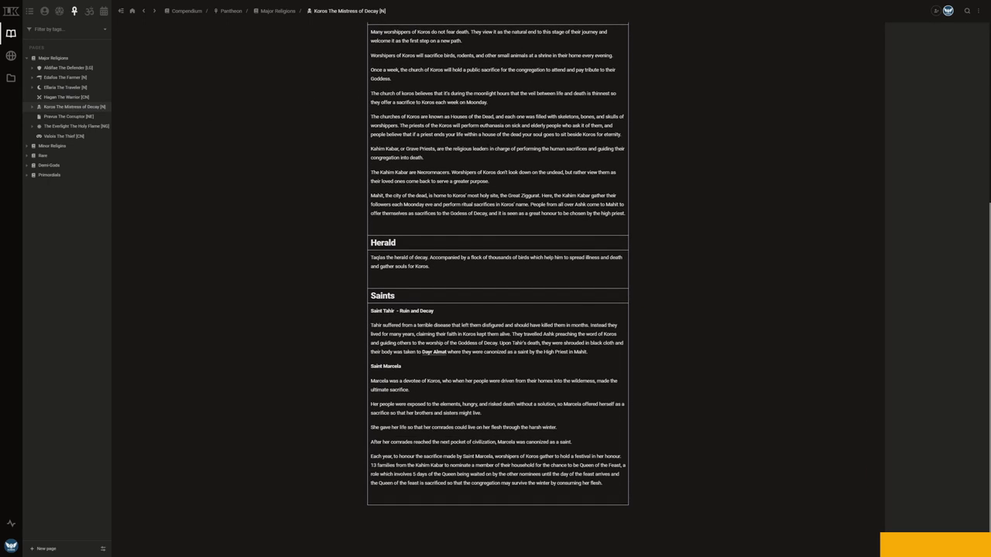
scroll(487, 148, "up", 5)
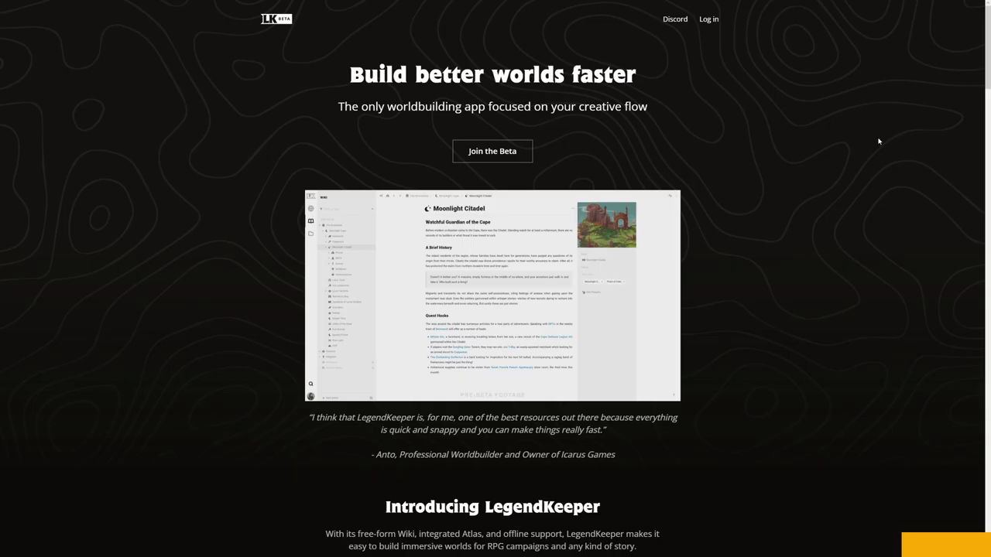
Step: Scroll the LegendKeeper homepage through features, stats and testimonials down to the FAQs
scroll(878, 141, "down", 1)
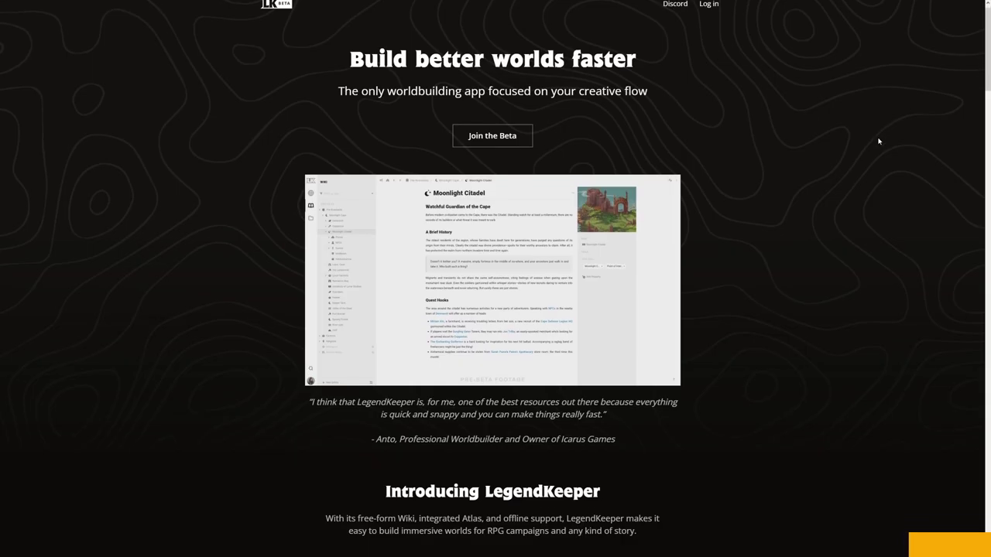
scroll(878, 140, "down", 5)
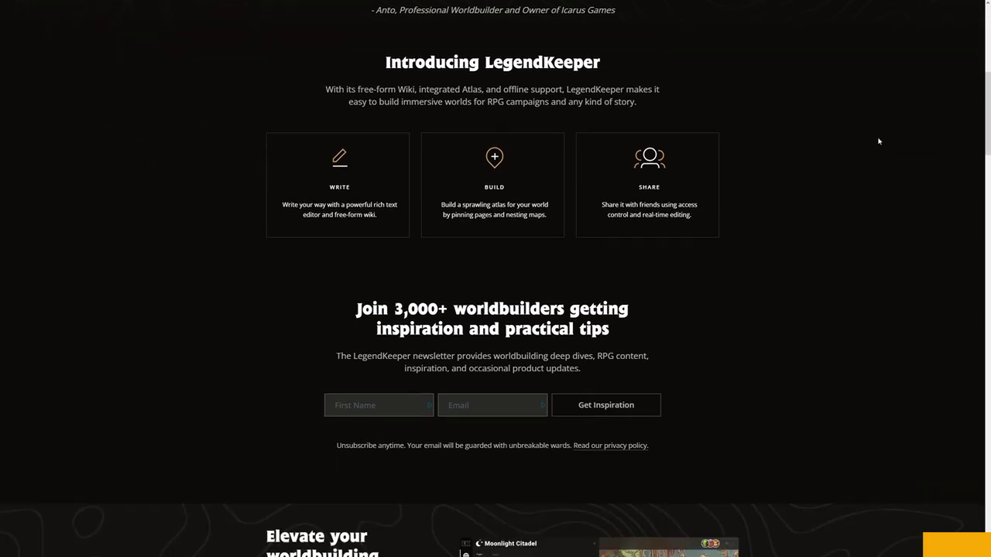
scroll(879, 141, "down", 5)
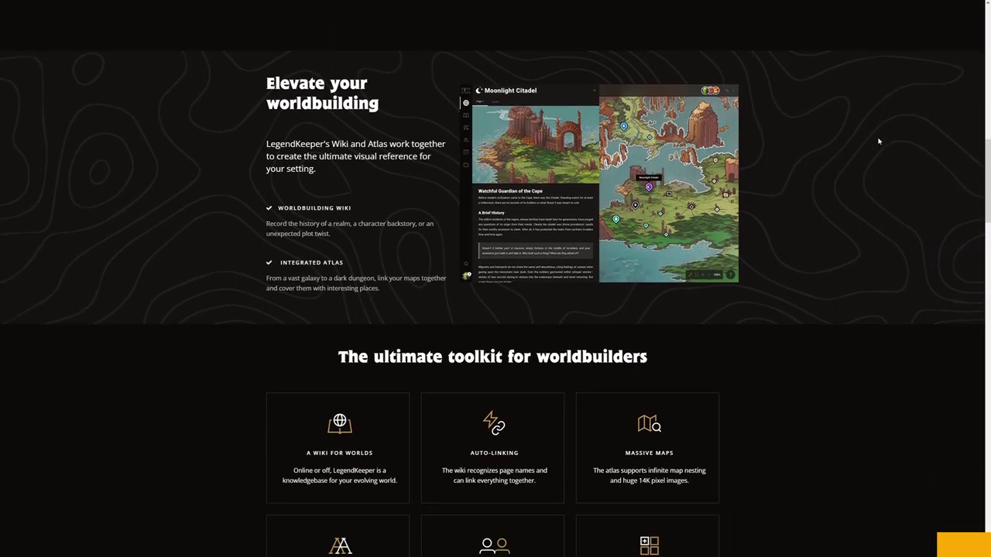
scroll(878, 141, "down", 5)
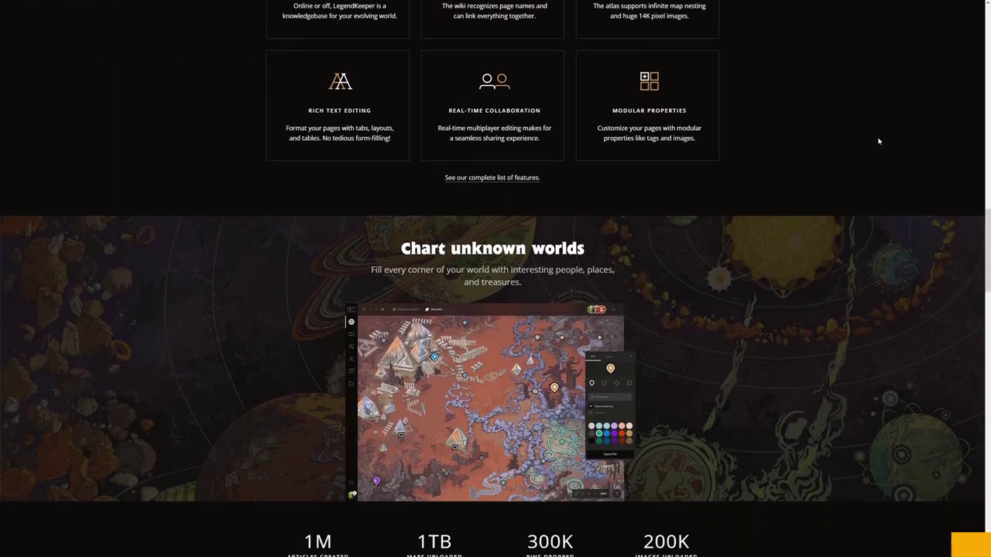
scroll(878, 140, "down", 5)
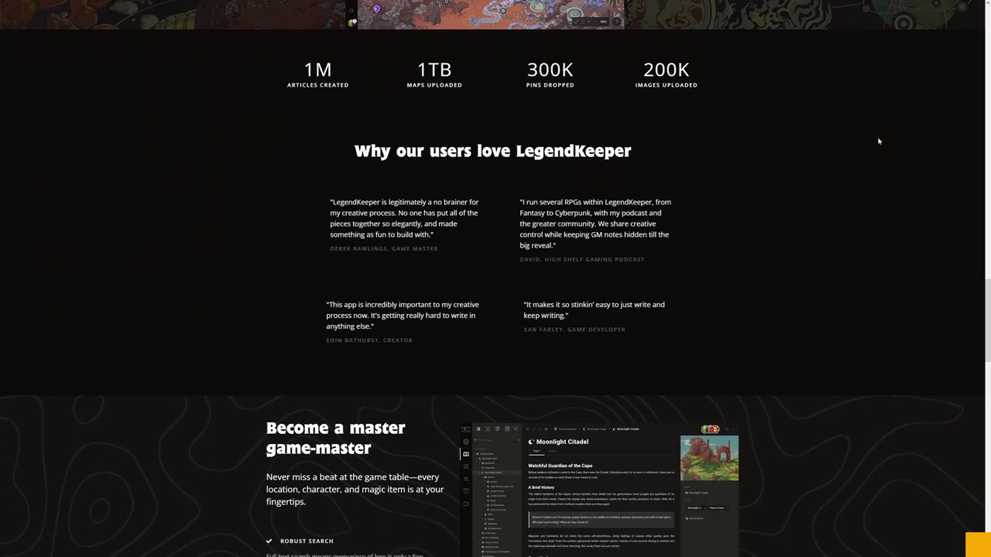
scroll(879, 141, "down", 5)
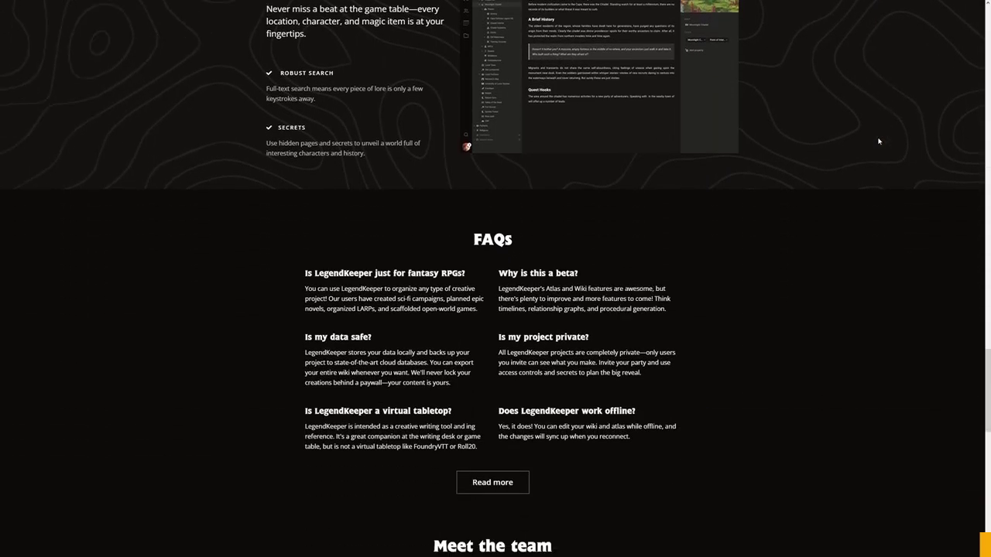